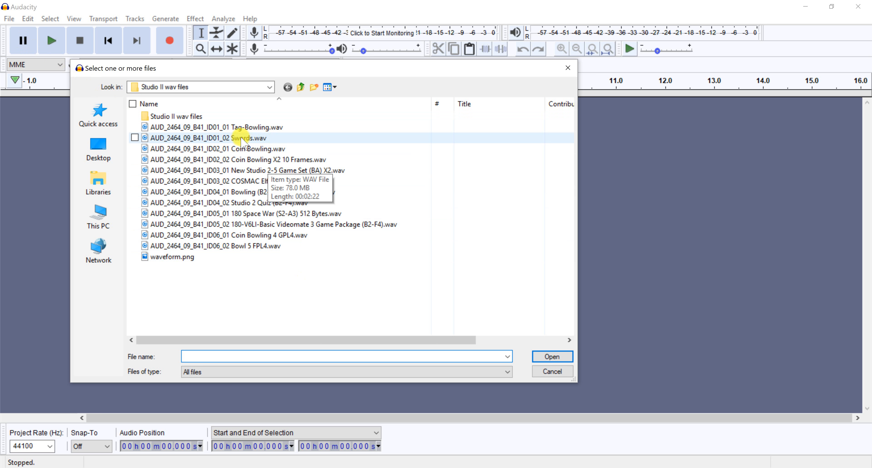
Step: Import AUD_2464_09_B41_ID01_02 Swords.wav, reading the file directly from the original
click(234, 139)
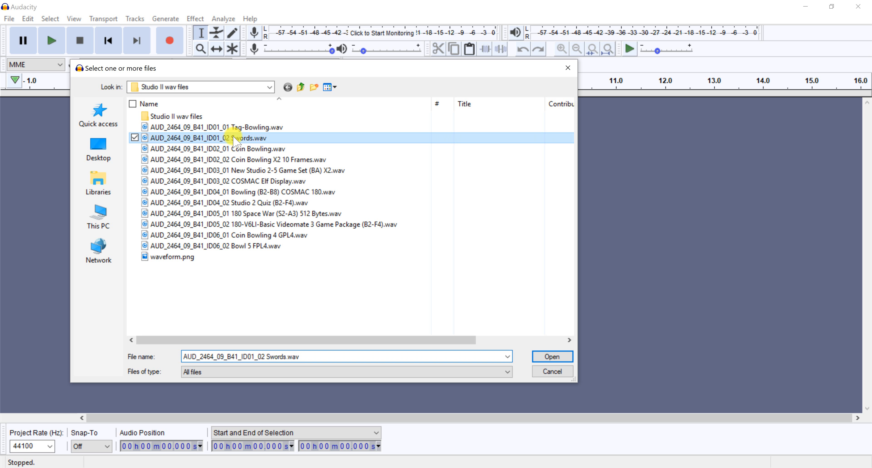
click(543, 357)
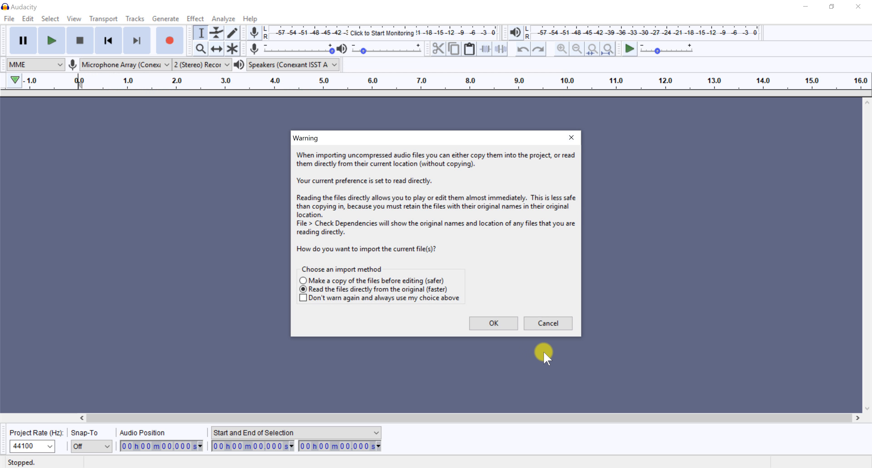
click(494, 321)
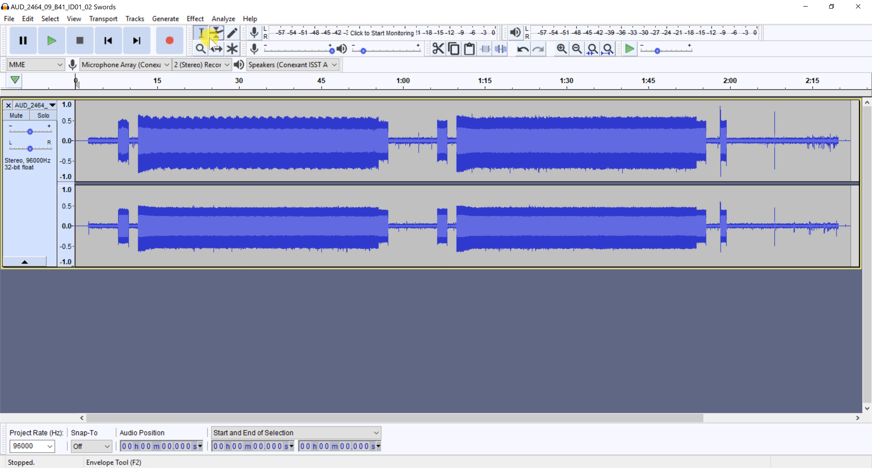
Step: Examine the individual waveform cycles of both channels in the first long data block around 16.5 seconds
click(201, 48)
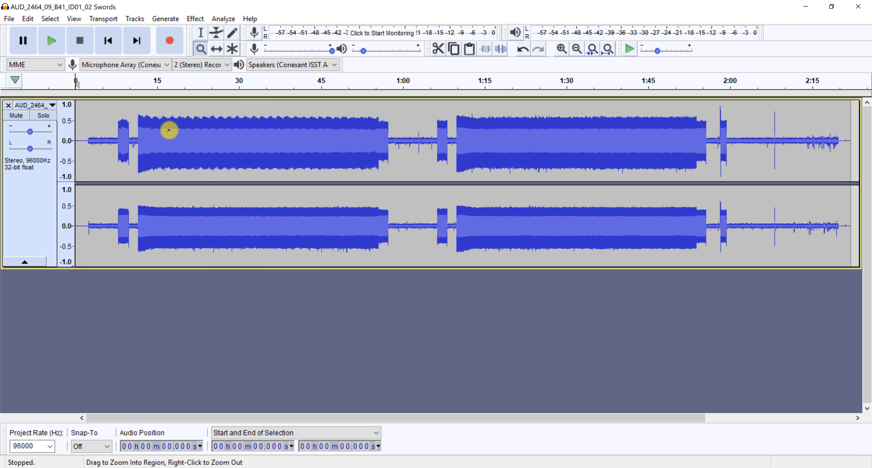
click(177, 214)
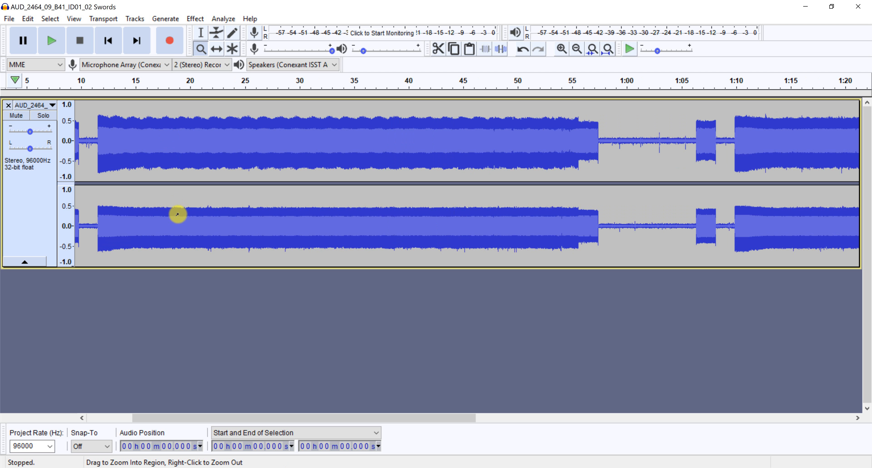
click(142, 214)
click(142, 214)
click(142, 214)
click(142, 214)
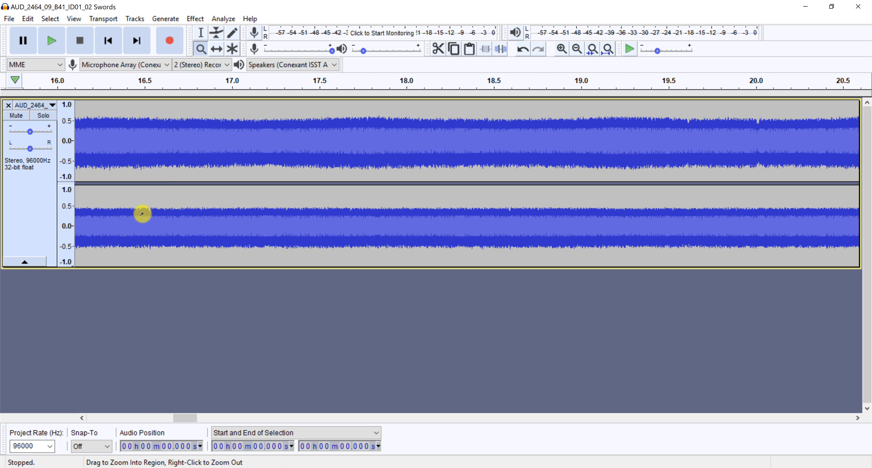
click(143, 214)
click(142, 213)
click(142, 214)
click(142, 214)
click(142, 214)
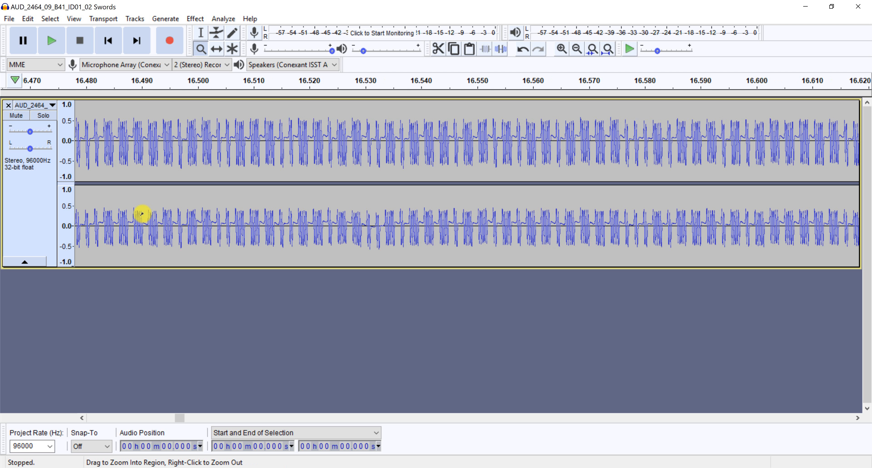
click(143, 214)
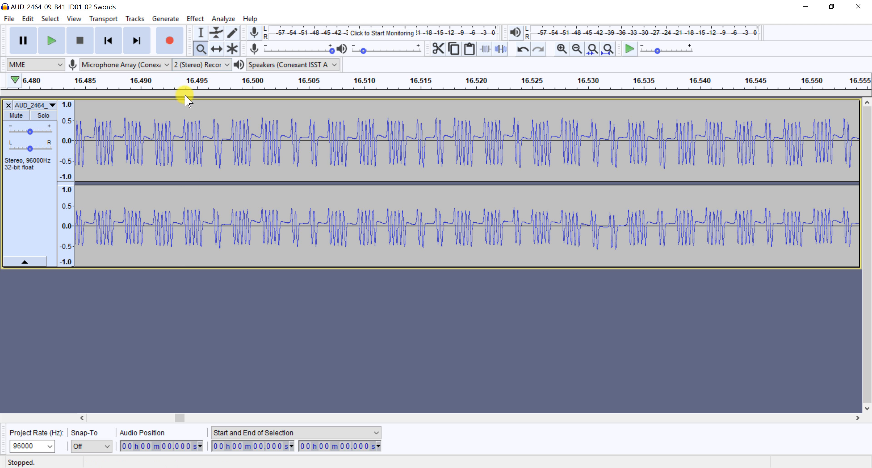
Step: Return to an overview showing the whole first data block and the start of the second one
right_click(186, 129)
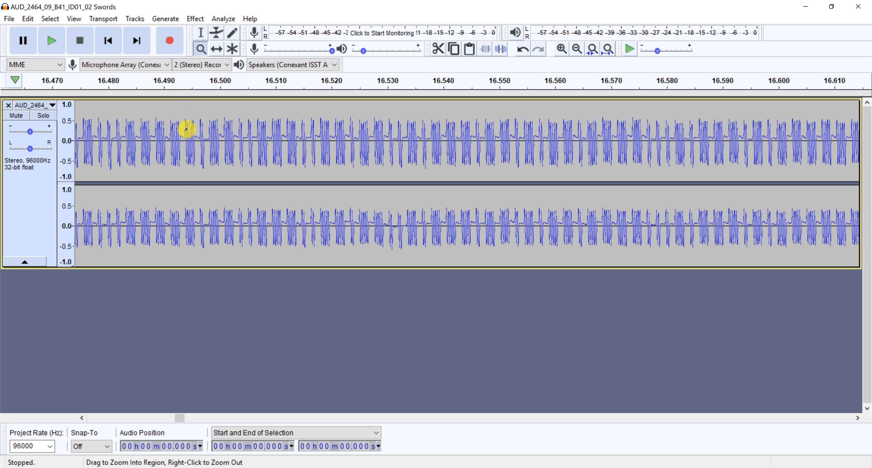
right_click(186, 130)
right_click(185, 132)
right_click(186, 134)
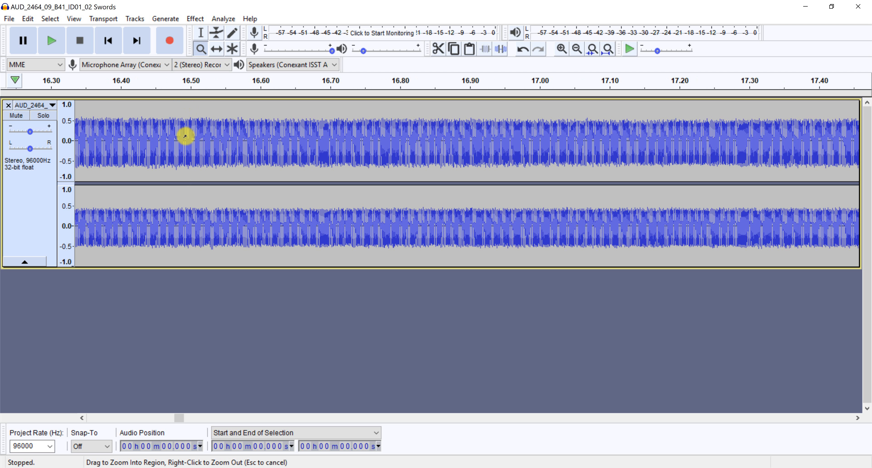
right_click(185, 135)
right_click(185, 136)
right_click(185, 136)
right_click(185, 136)
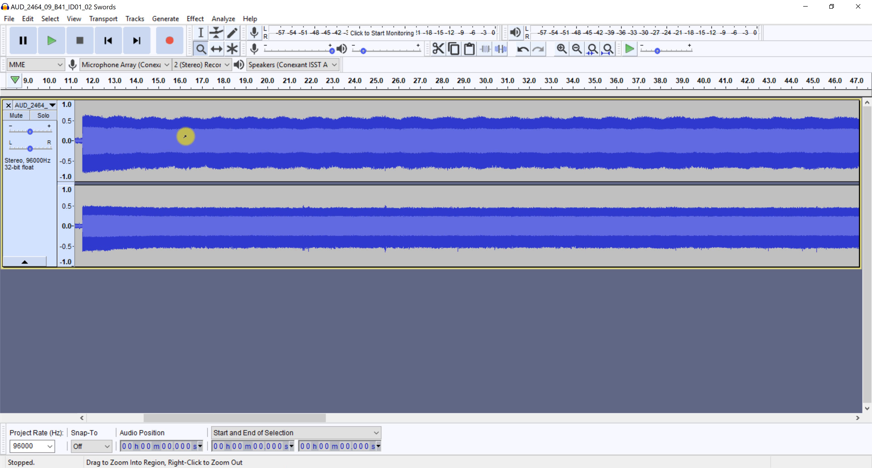
right_click(185, 136)
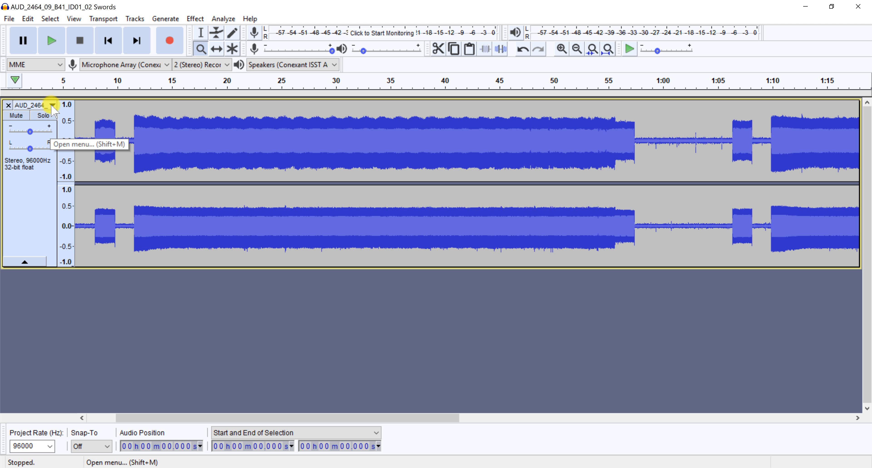
Step: Split the stereo track into two mono tracks and remove the first of them
click(52, 105)
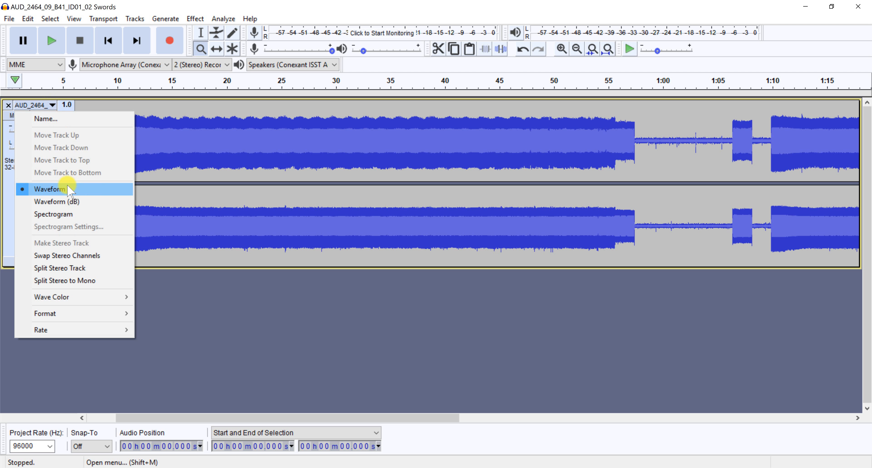
click(69, 281)
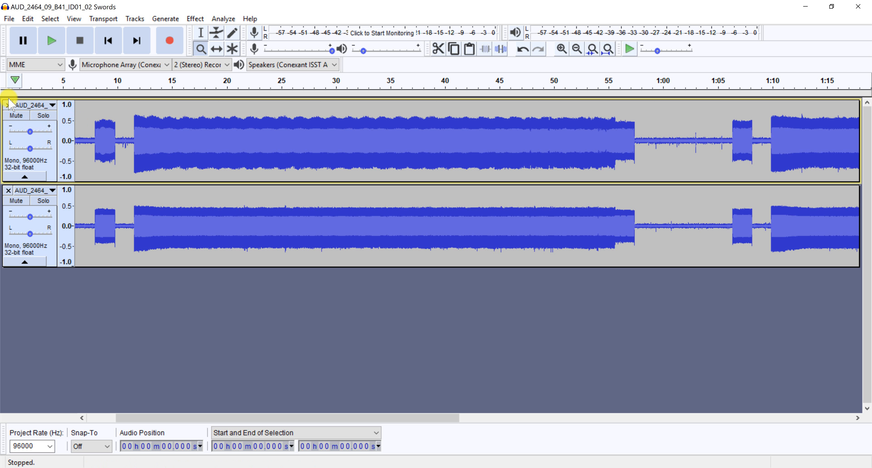
click(8, 105)
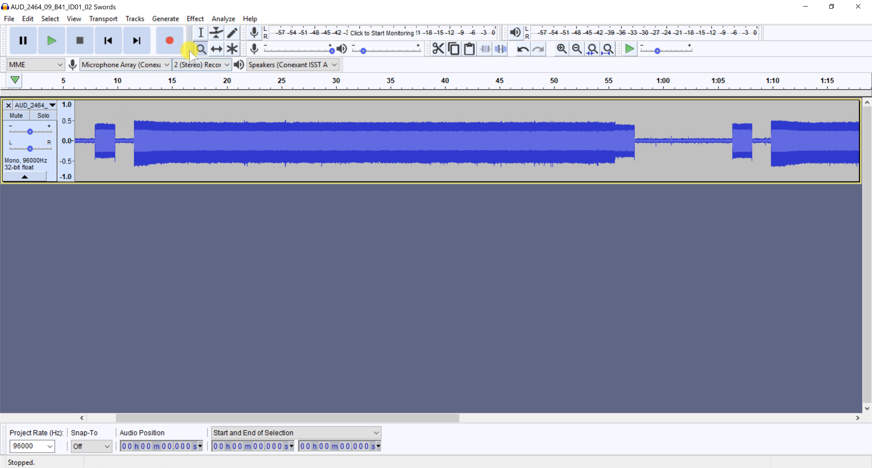
Step: Select the first long data block with its quiet margins, about 10.9 to 57.8 seconds, and copy it
click(202, 33)
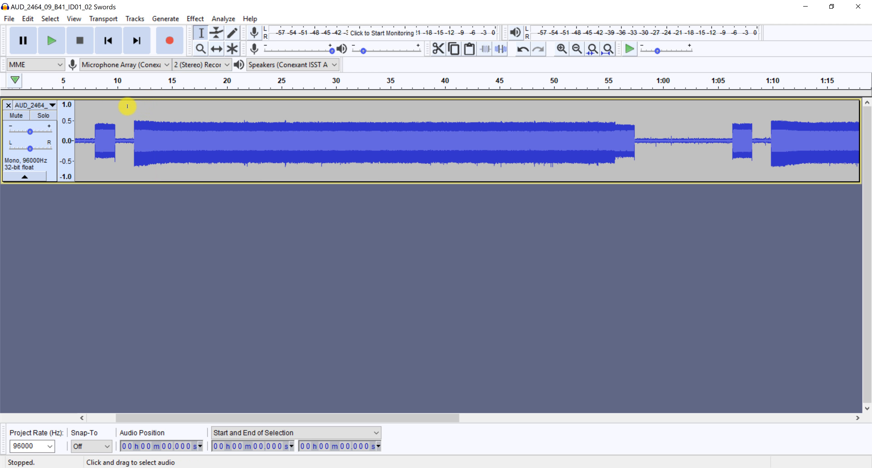
drag(127, 106, 640, 151)
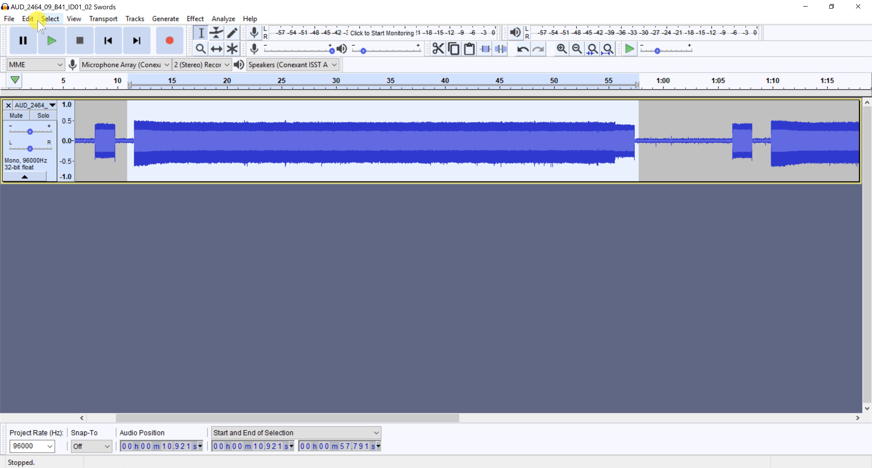
click(24, 18)
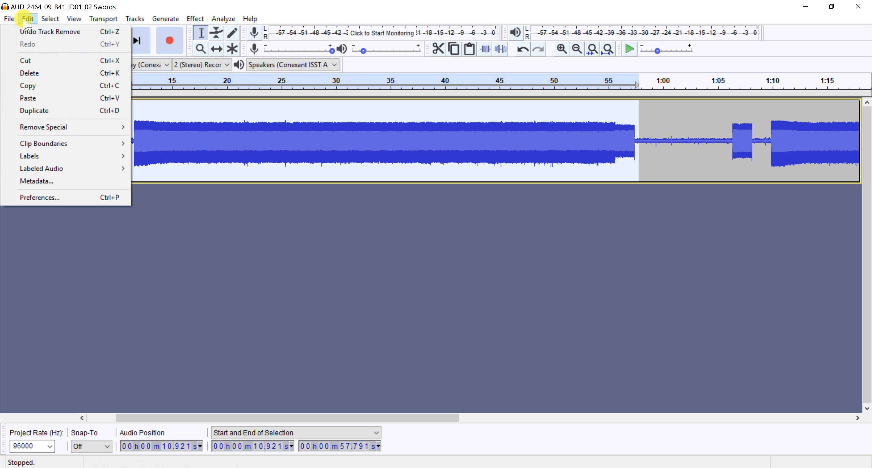
click(31, 85)
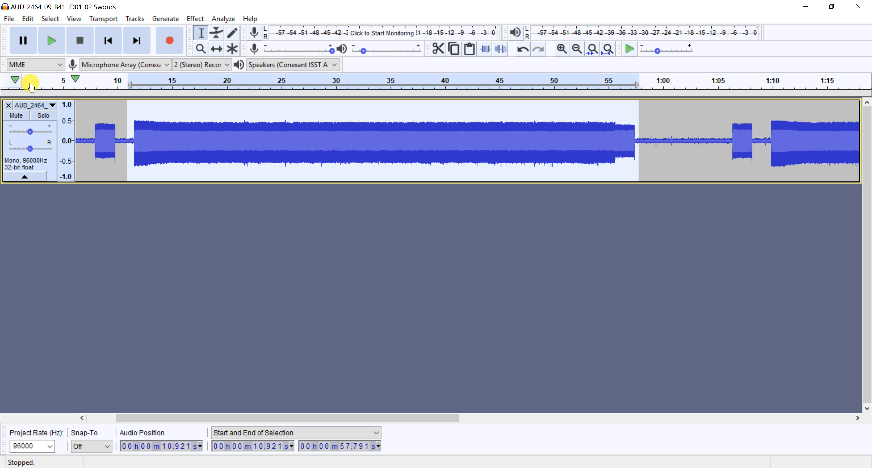
Step: Paste the copied audio into a new project and set the project rate to 96000 Hz
click(9, 19)
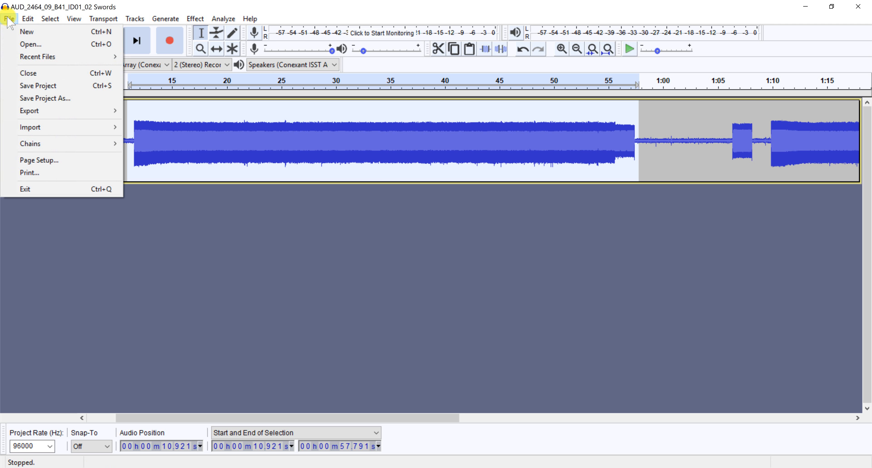
click(23, 33)
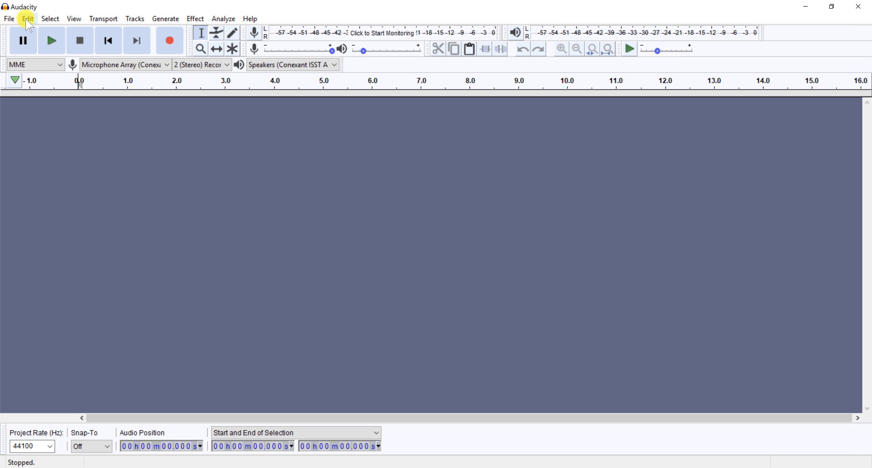
click(27, 18)
click(34, 98)
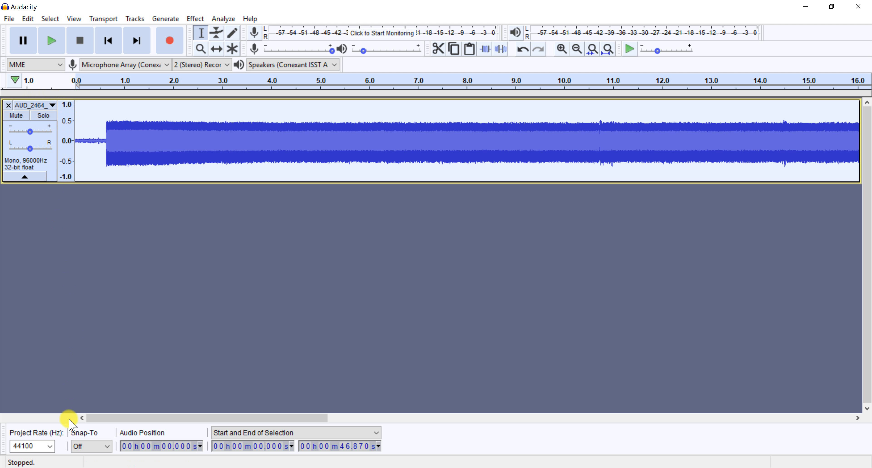
click(50, 446)
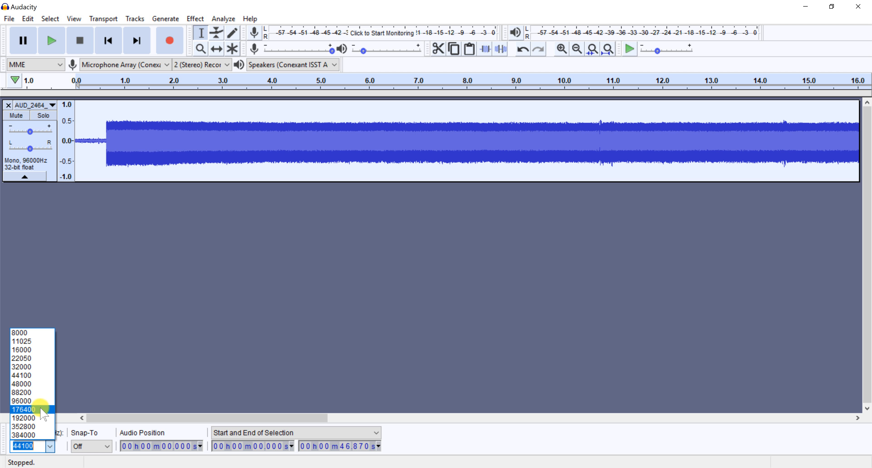
click(30, 401)
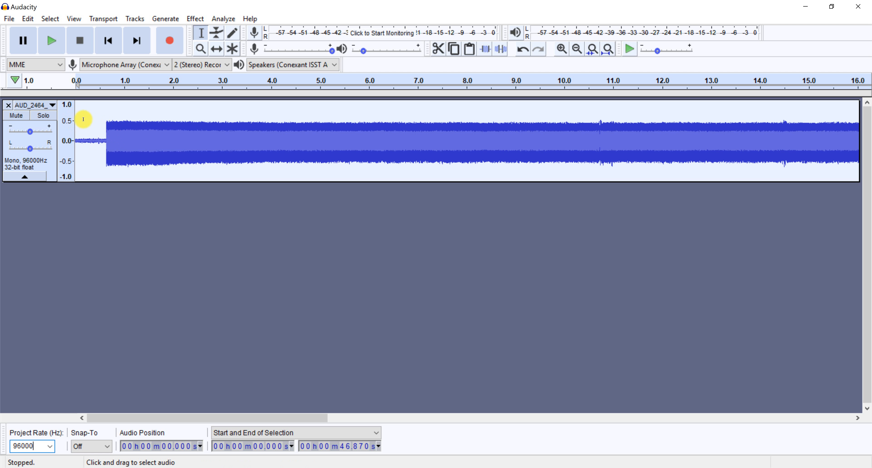
Step: Clear the selection, then delete about 0.53 seconds of near-silence from the start of the pasted track
click(50, 19)
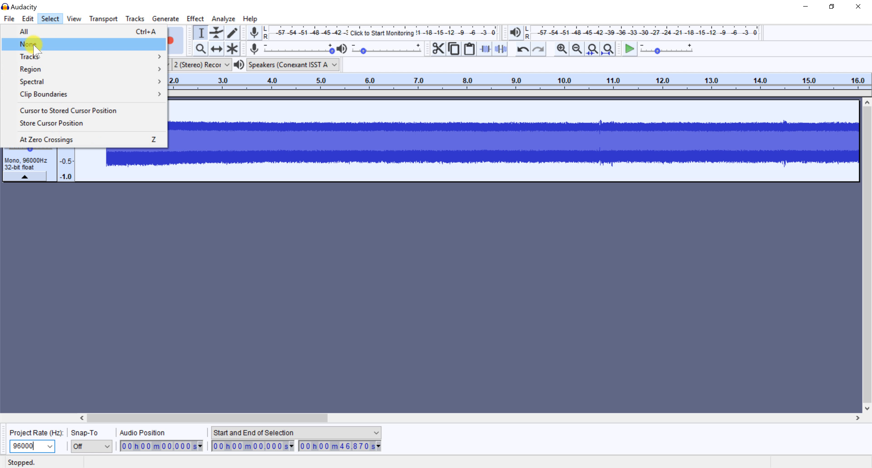
click(35, 47)
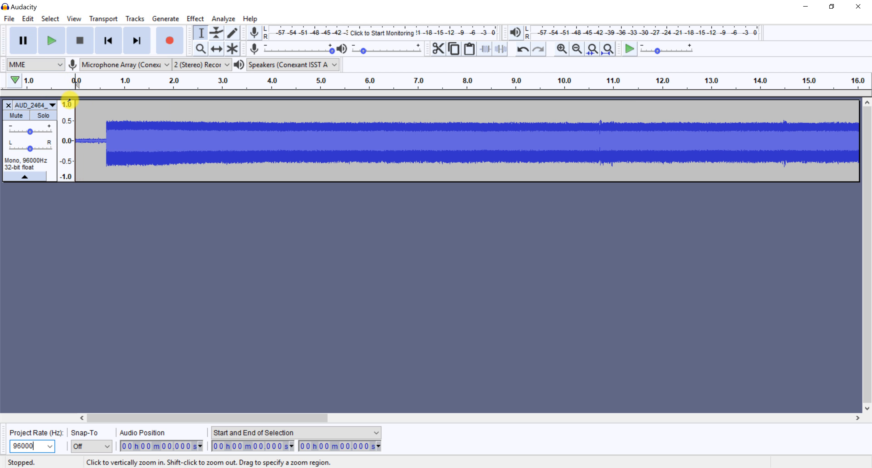
drag(75, 102, 101, 107)
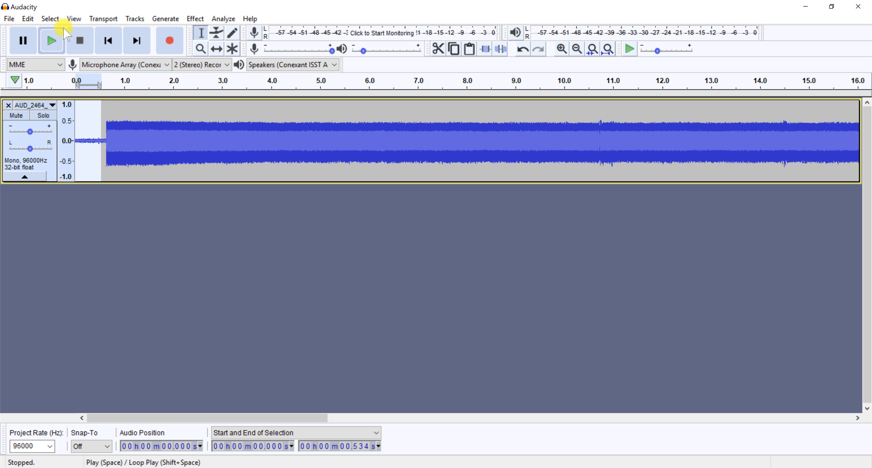
click(27, 18)
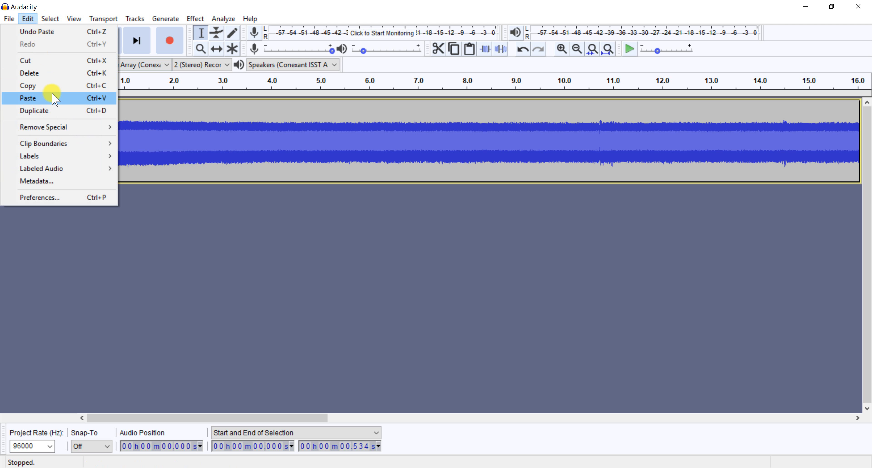
click(37, 74)
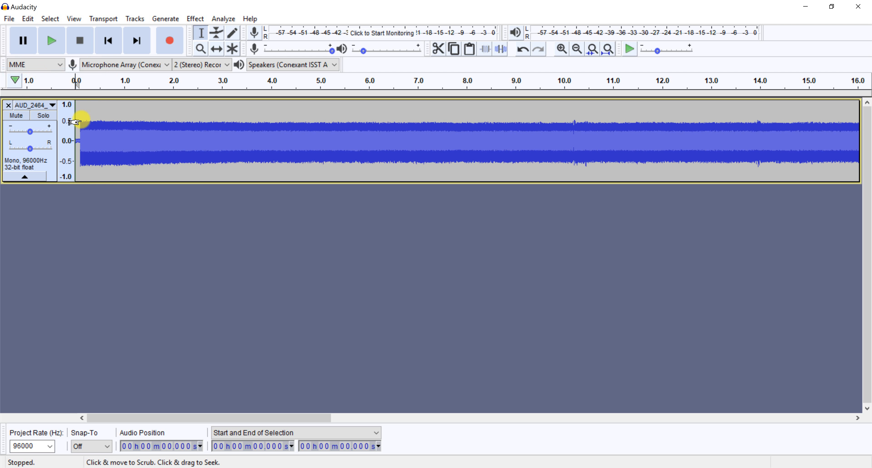
Step: Compare the waveform of the lower-amplitude section near 45 seconds with the data signal around 43.8 seconds at individual-cycle level
drag(324, 418, 821, 383)
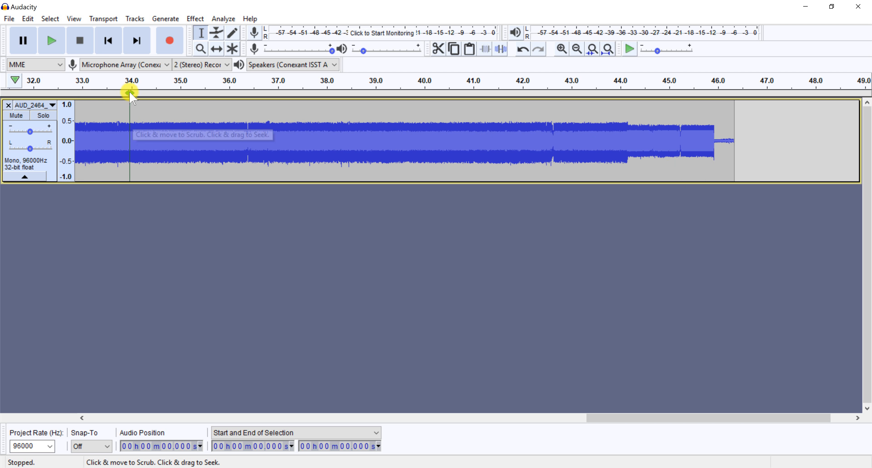
click(200, 49)
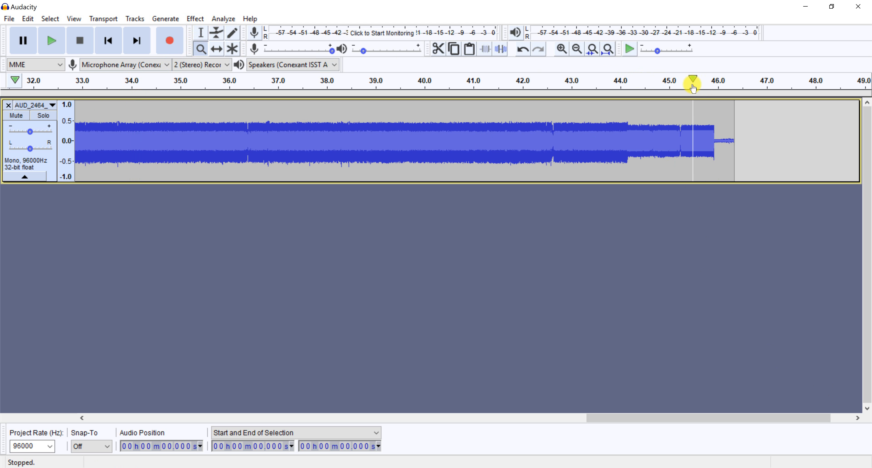
click(675, 118)
click(670, 125)
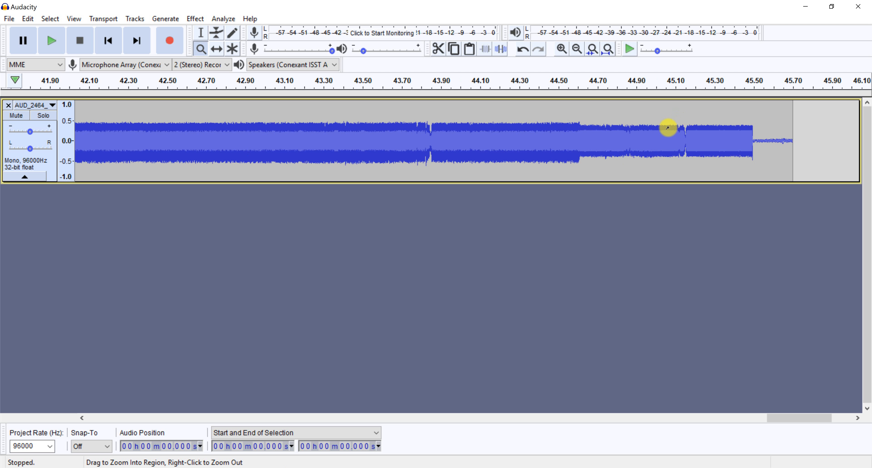
click(668, 128)
click(669, 128)
click(669, 128)
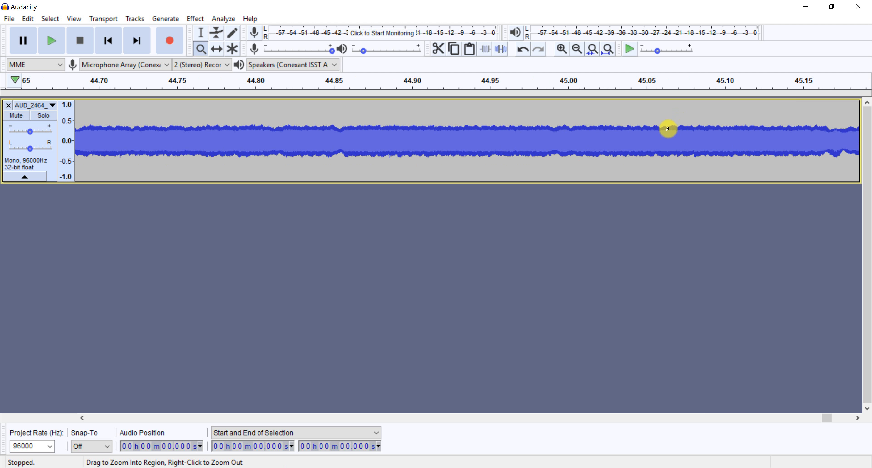
click(669, 129)
click(668, 128)
click(668, 129)
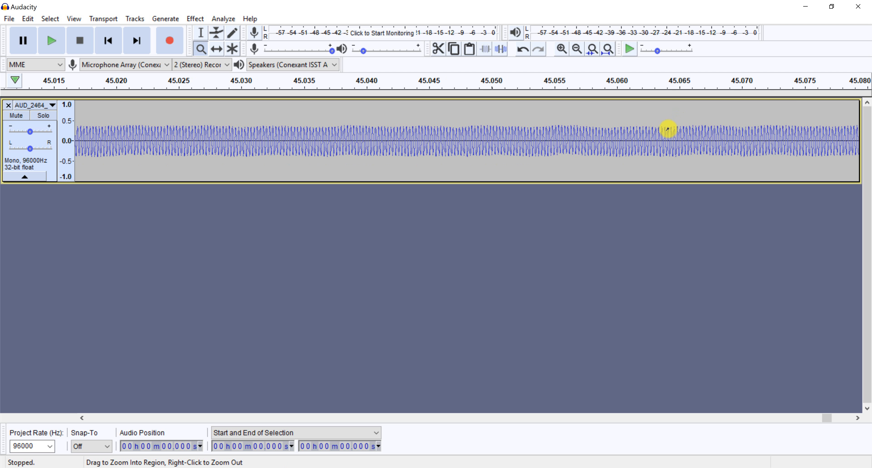
click(667, 128)
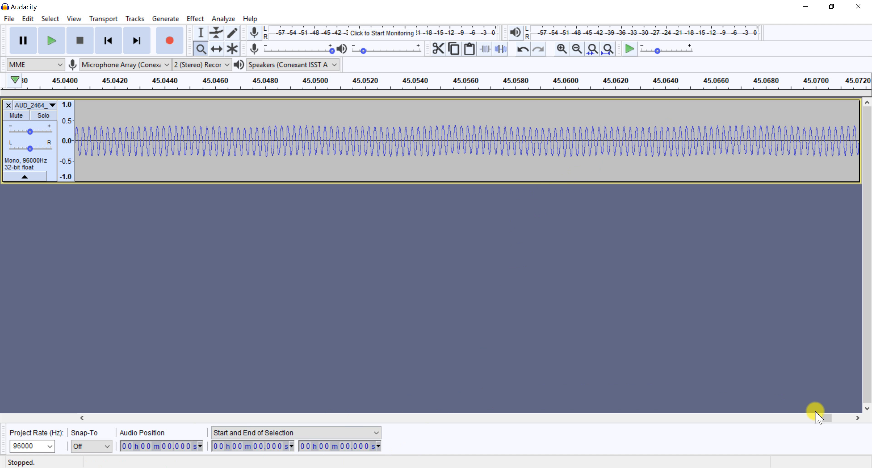
drag(830, 420, 806, 421)
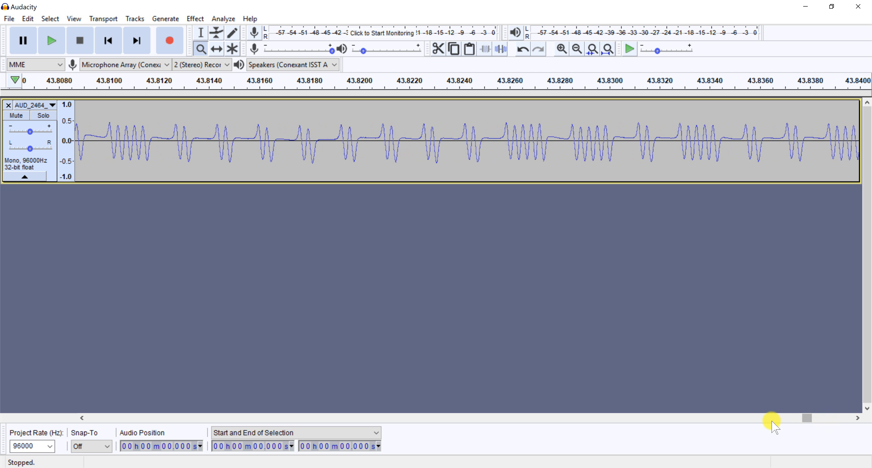
right_click(561, 153)
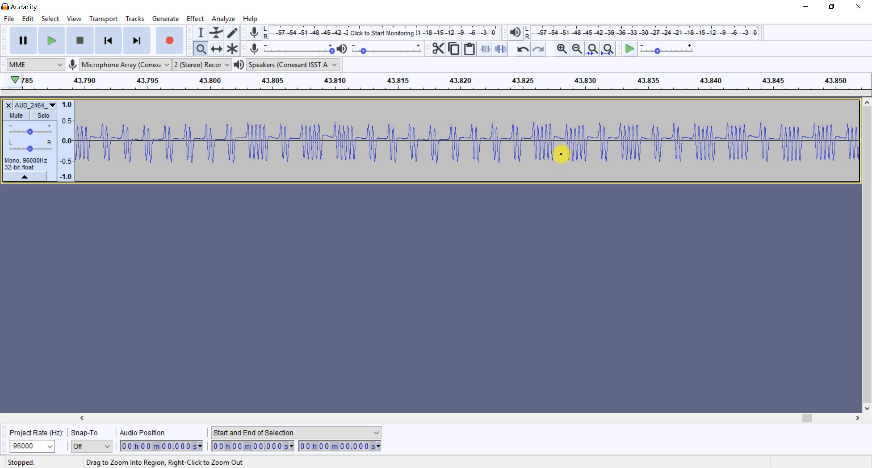
right_click(561, 154)
right_click(560, 154)
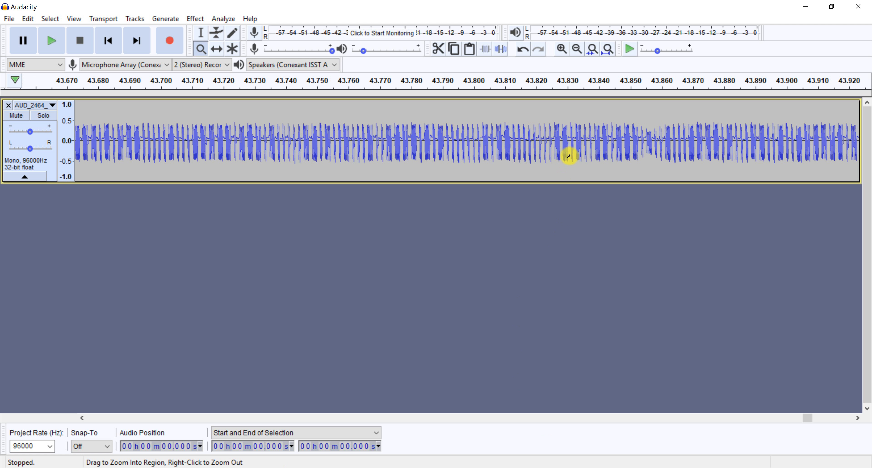
right_click(568, 156)
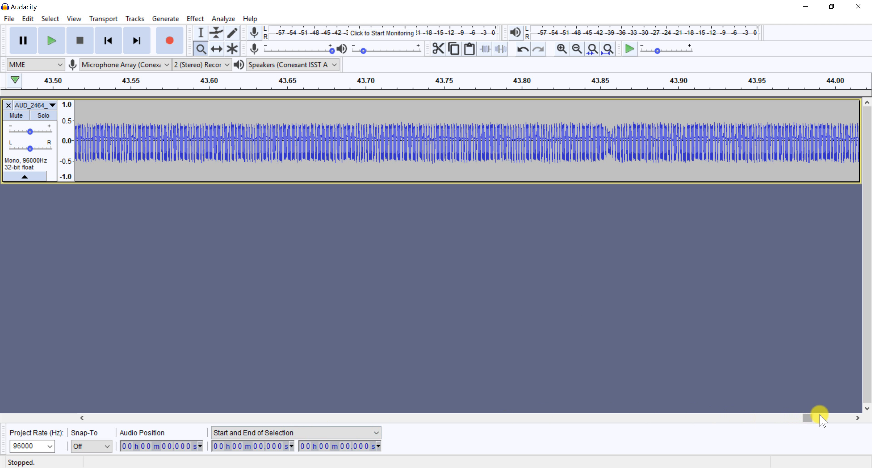
Step: Select everything from the end of the data signal, at about 44.151 seconds, through the end of the track and delete it
drag(814, 416, 818, 414)
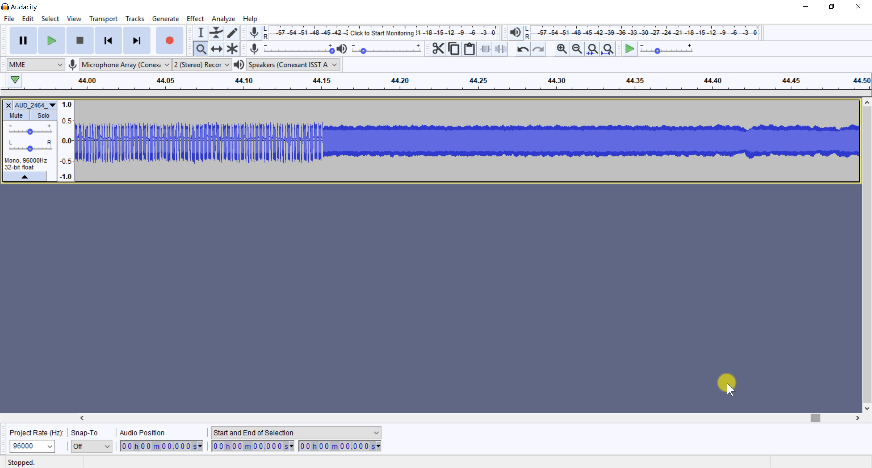
click(320, 142)
click(320, 142)
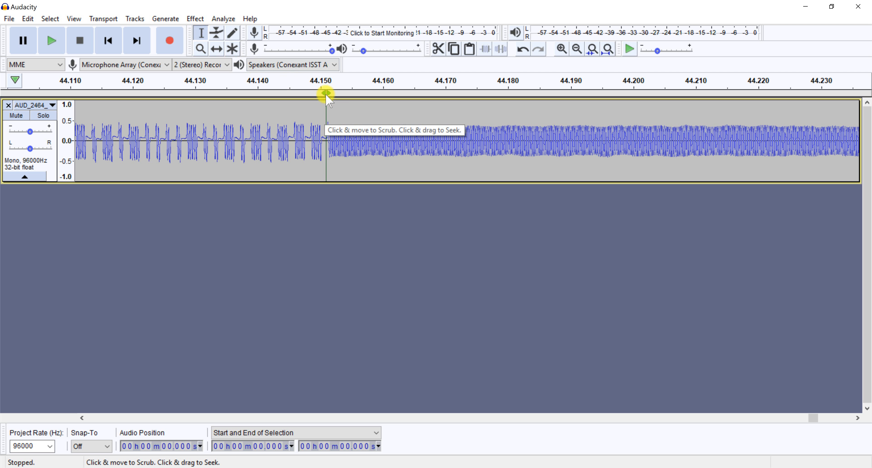
drag(326, 104, 870, 146)
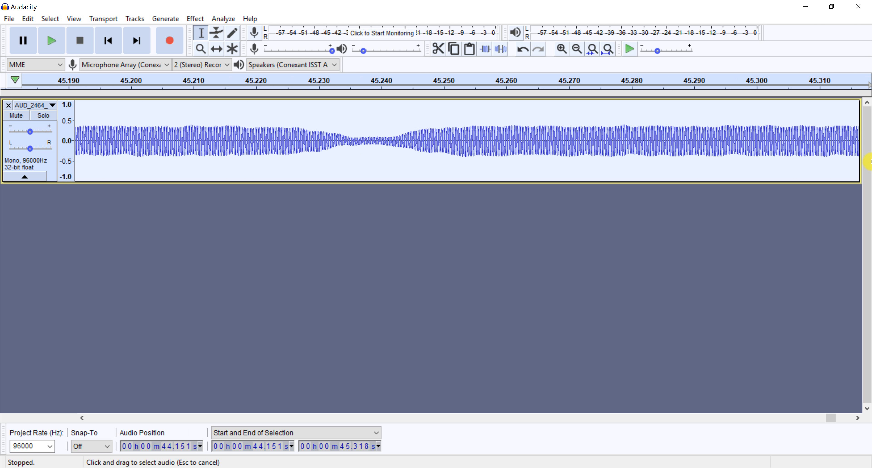
drag(869, 177, 868, 260)
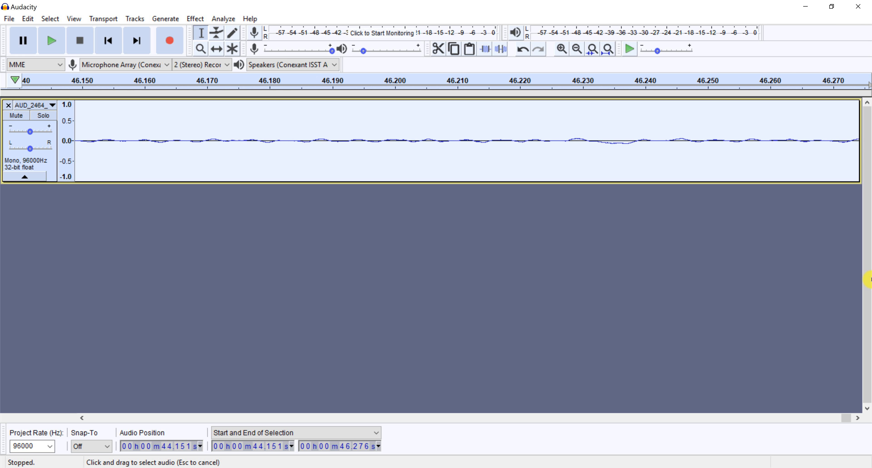
drag(868, 279, 866, 279)
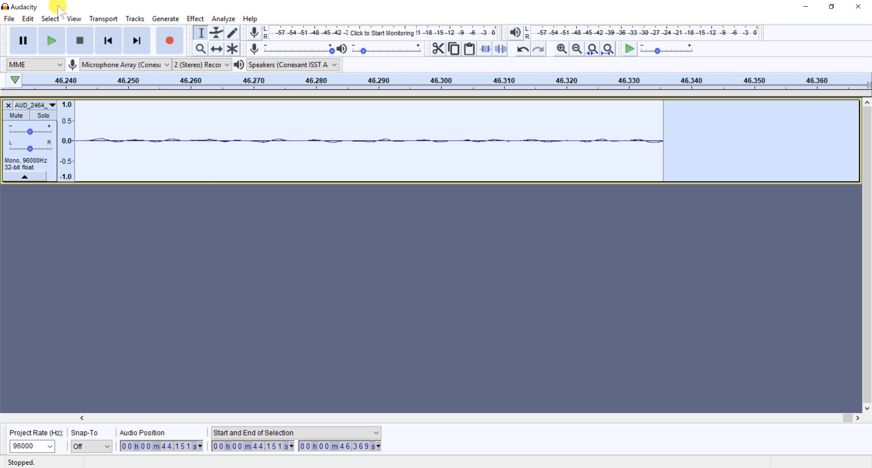
click(28, 19)
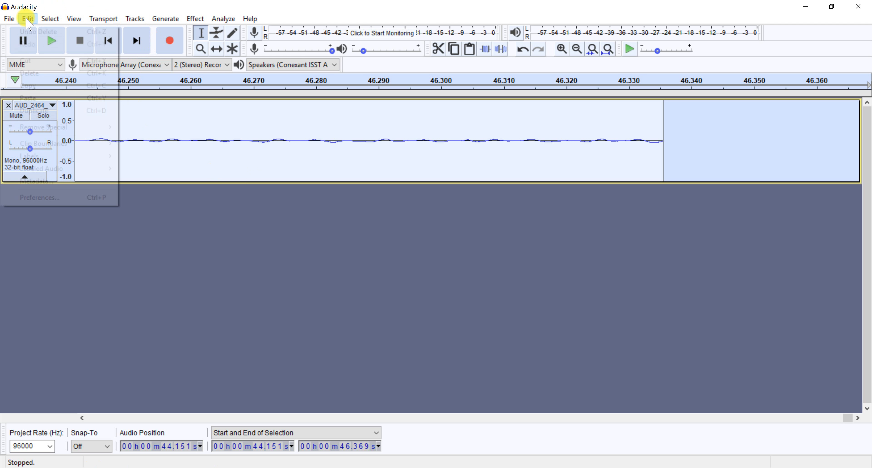
click(30, 72)
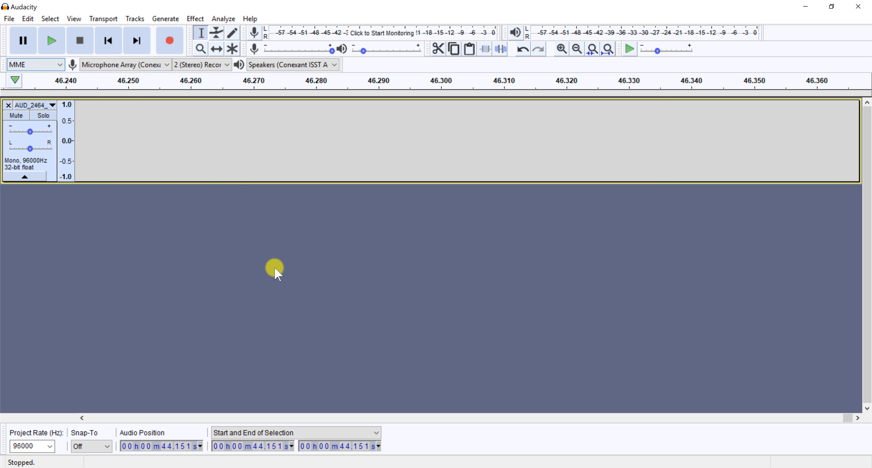
Step: Select the whole trimmed track and normalize it to a maximum amplitude of -4.0 dB with DC offset removal
click(197, 51)
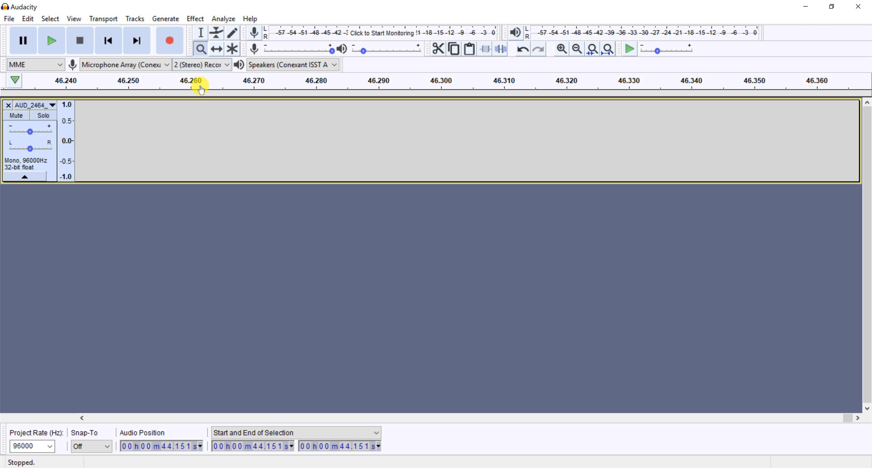
right_click(203, 117)
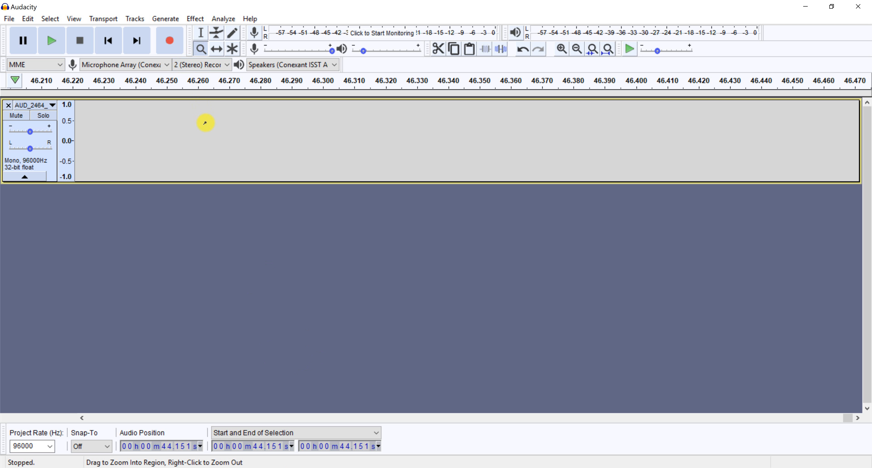
right_click(206, 123)
right_click(205, 123)
right_click(206, 123)
right_click(207, 123)
right_click(207, 124)
right_click(207, 124)
right_click(206, 124)
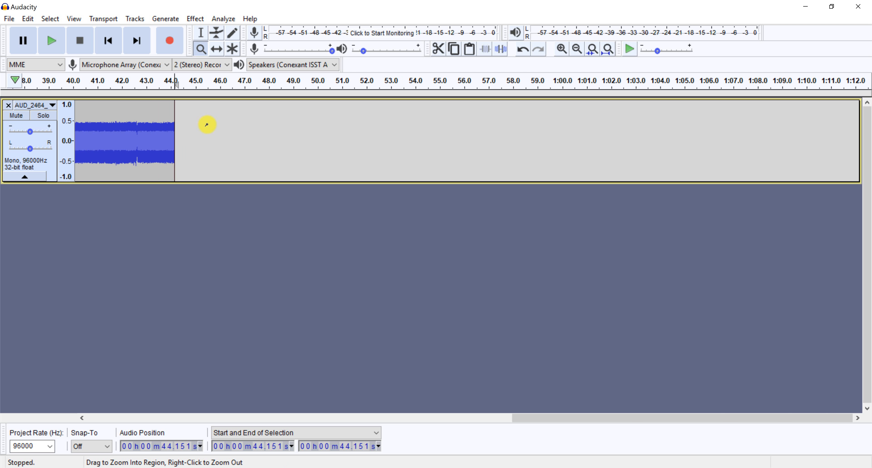
right_click(207, 124)
right_click(207, 124)
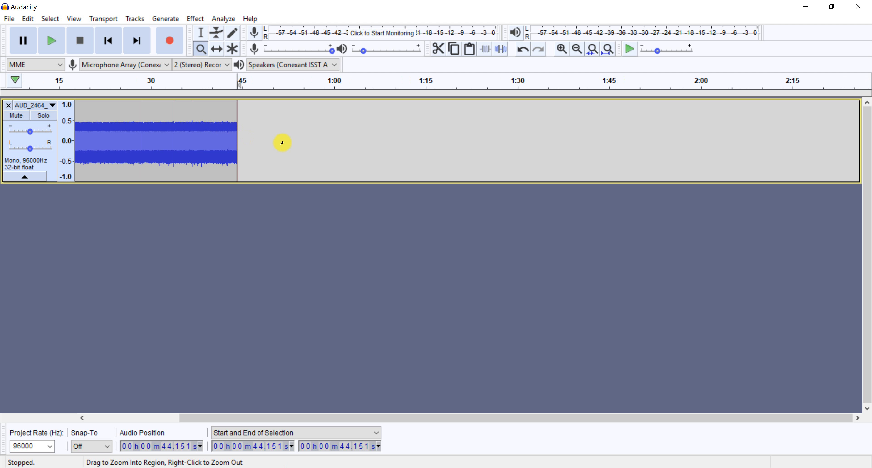
right_click(272, 140)
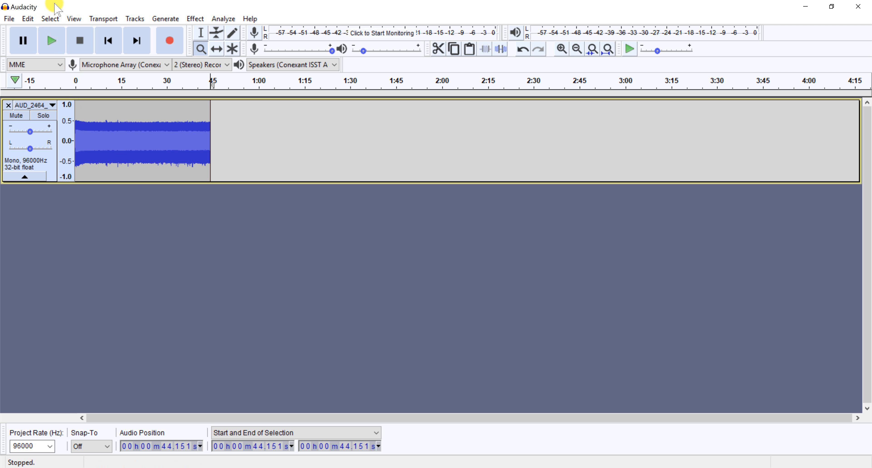
click(51, 19)
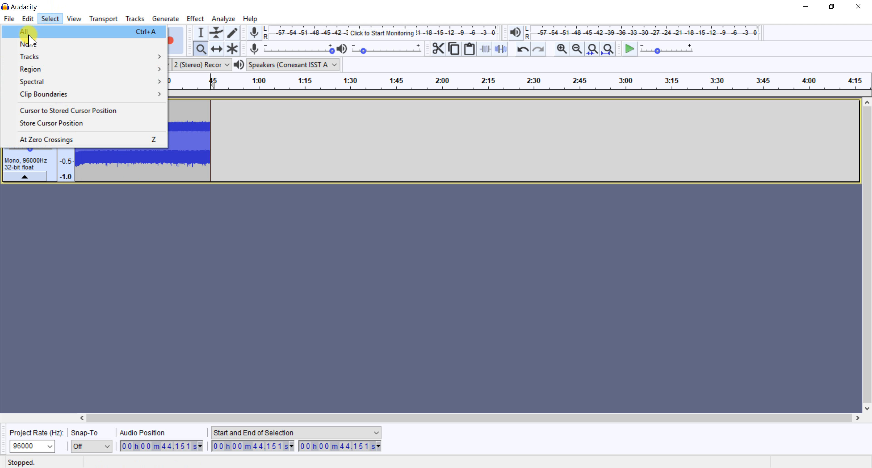
click(49, 32)
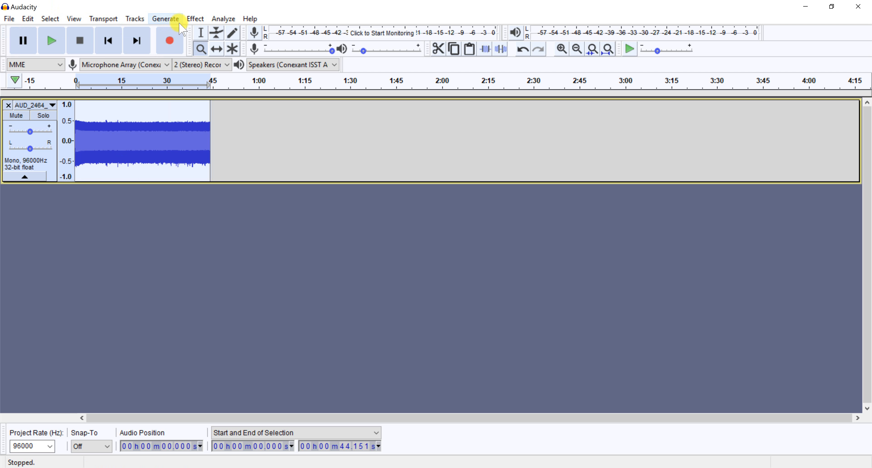
click(196, 19)
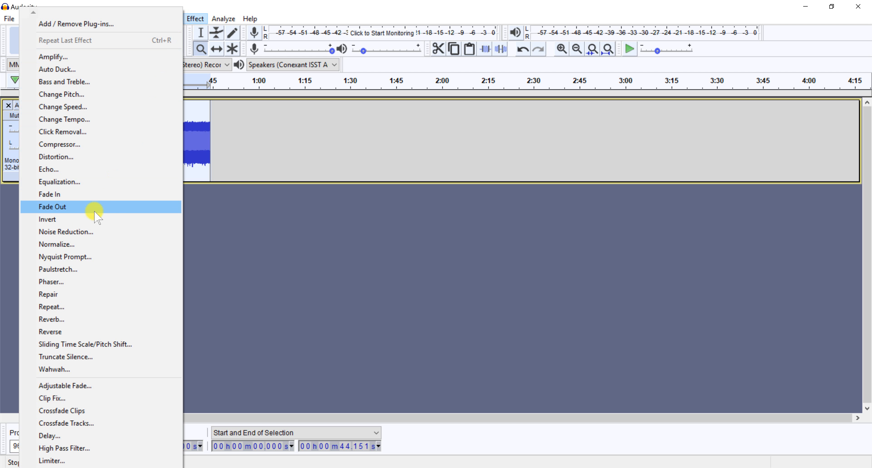
click(64, 242)
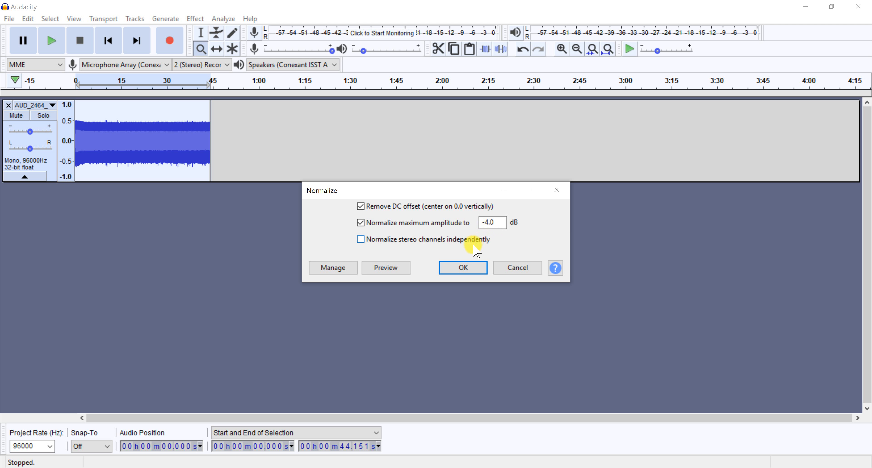
click(469, 271)
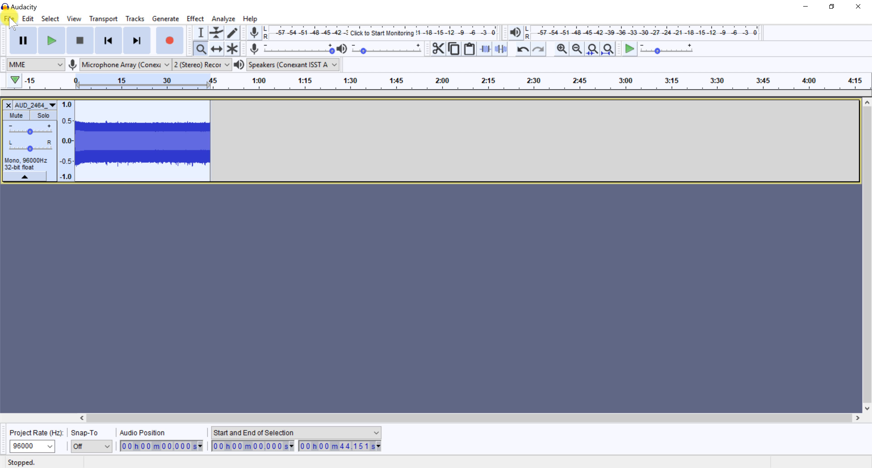
Step: Start an audio export in the other uncompressed files format, with a RAW (header-less) header and Signed 8-bit PCM encoding
click(9, 20)
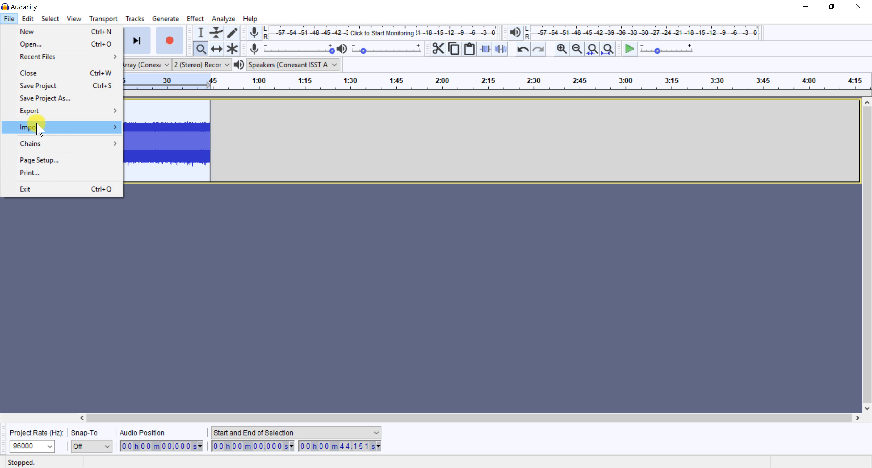
mouse_move(31, 111)
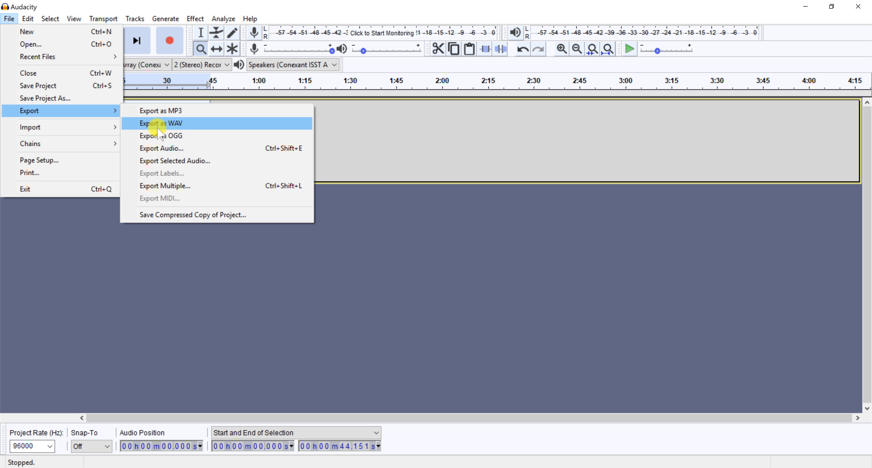
click(151, 125)
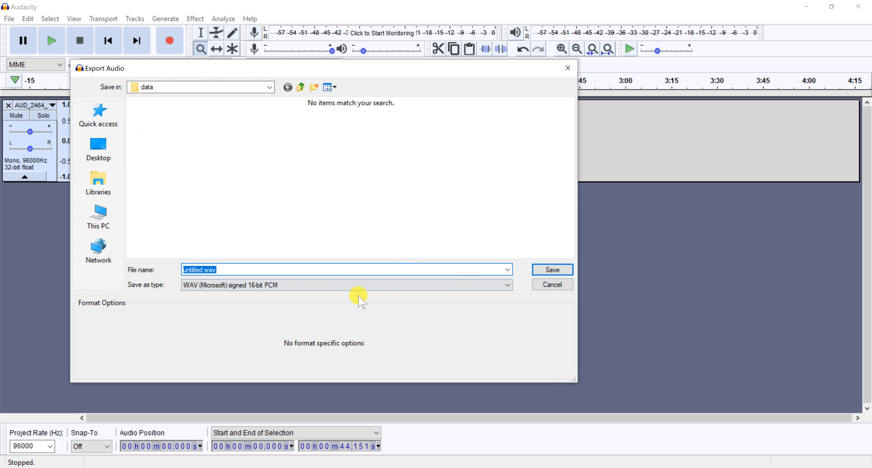
click(485, 287)
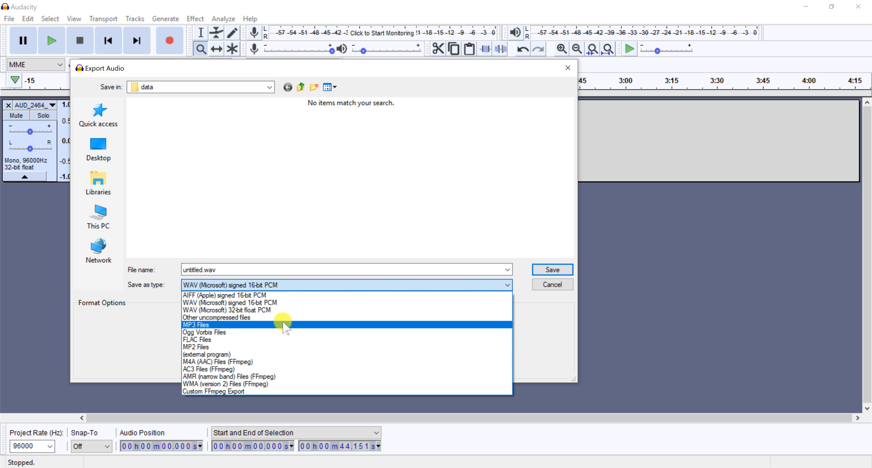
click(249, 318)
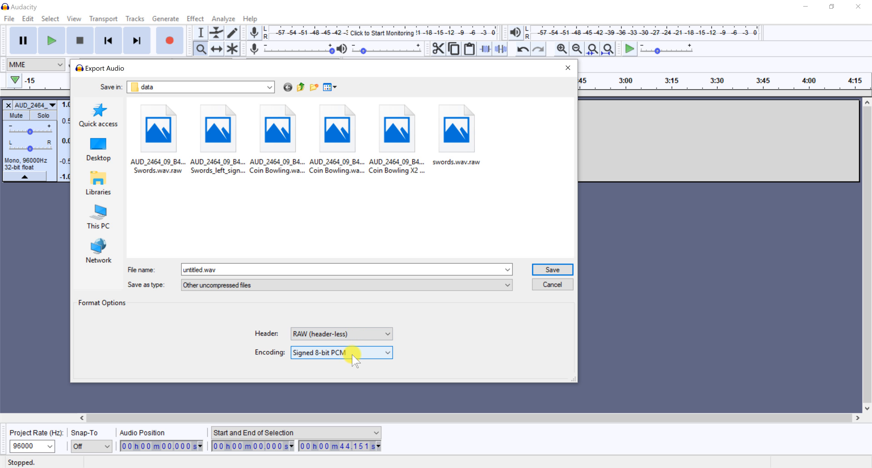
Step: Save the export as swords.wav.raw in the data folder, replacing the existing file and leaving the metadata tags empty
double_click(225, 268)
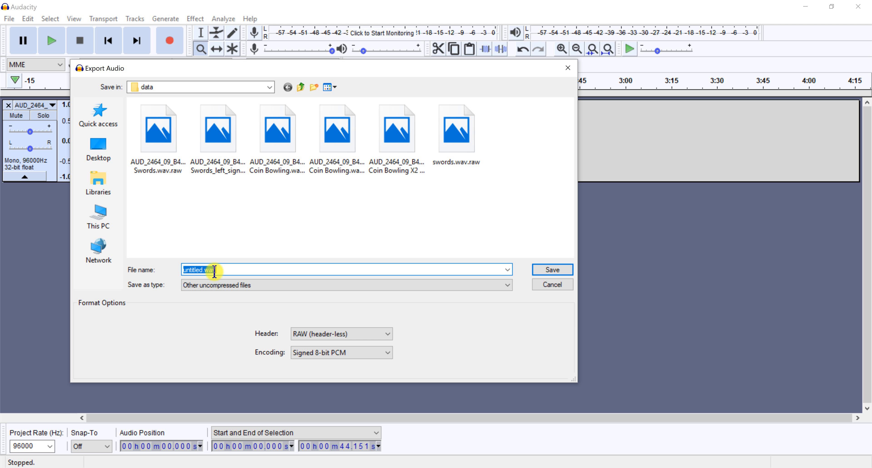
text(swor)
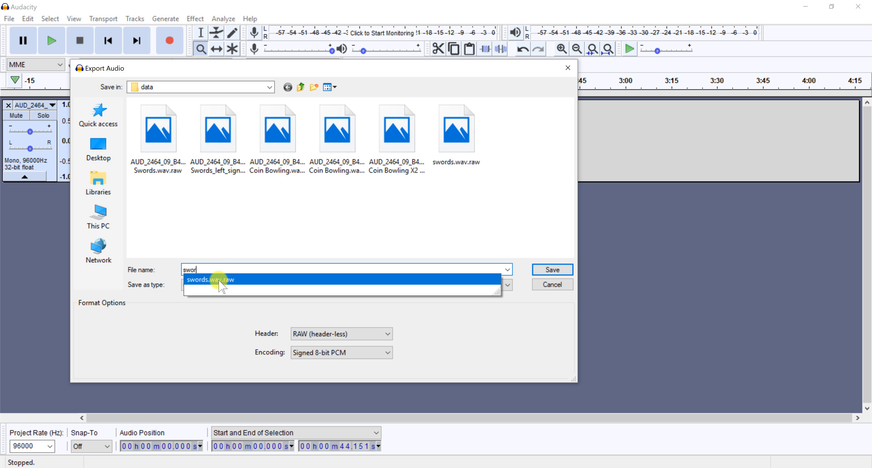
click(219, 280)
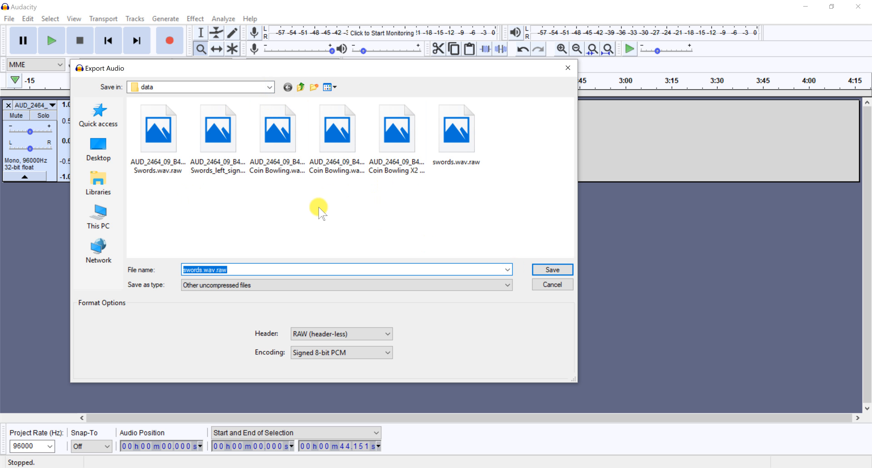
click(543, 273)
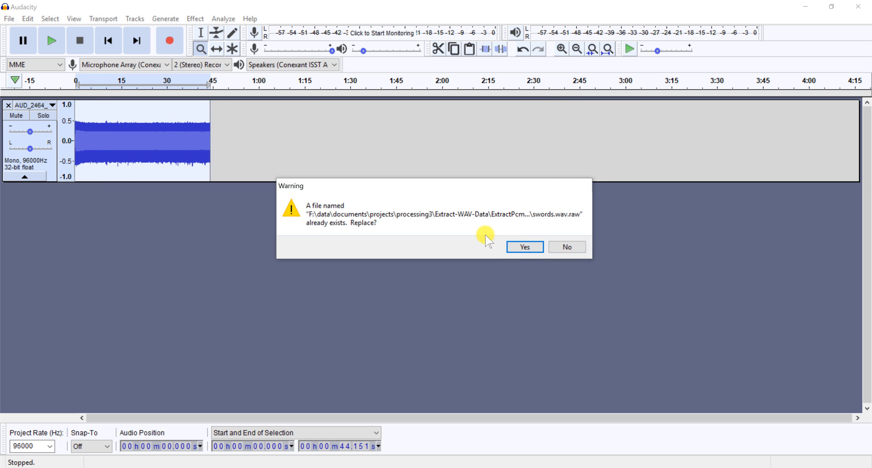
click(526, 247)
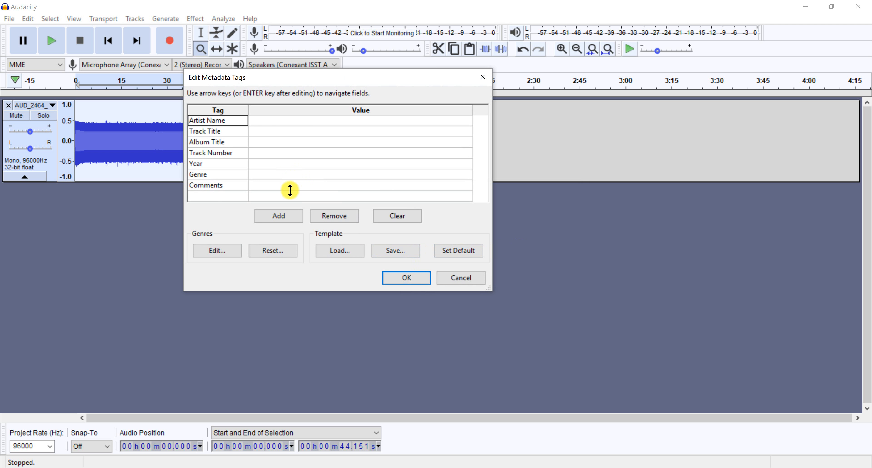
click(406, 278)
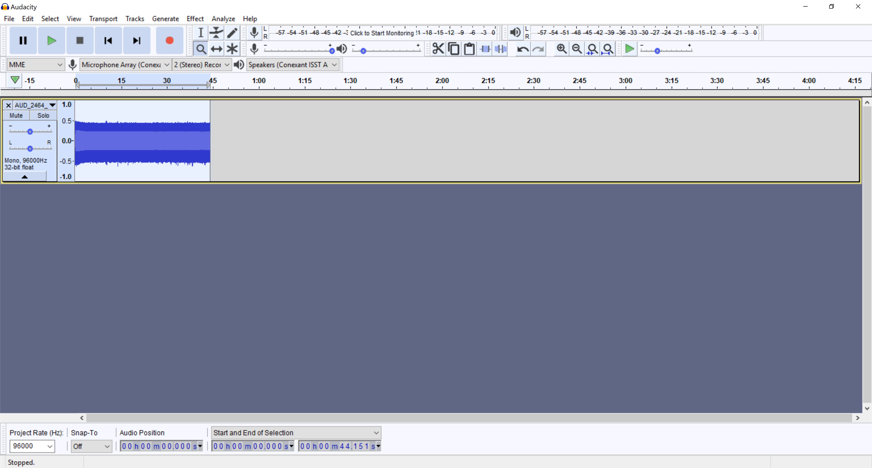
key(alt+Tab)
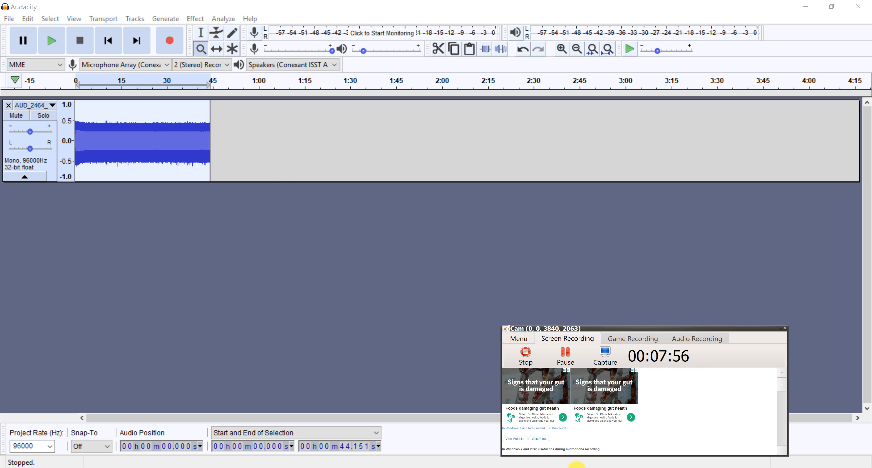